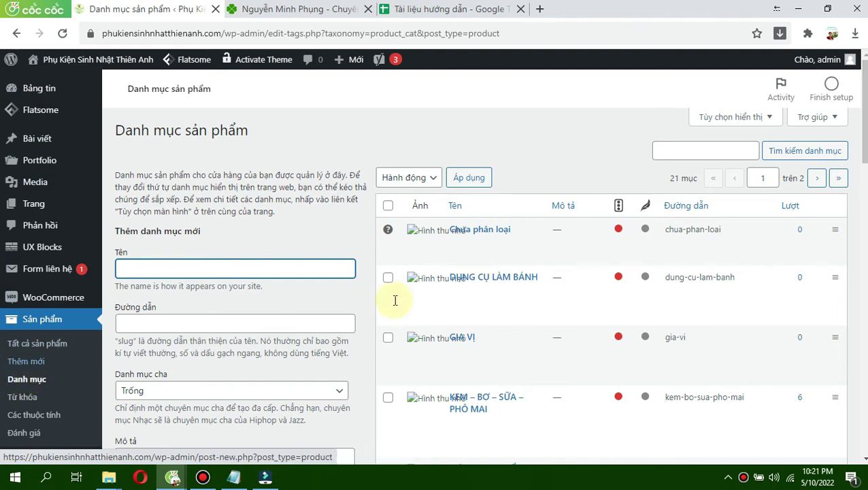
# - Open the product category DỤNG CỤ LÀM BÁNH for editing
pyautogui.scroll(-2, 289, 232)
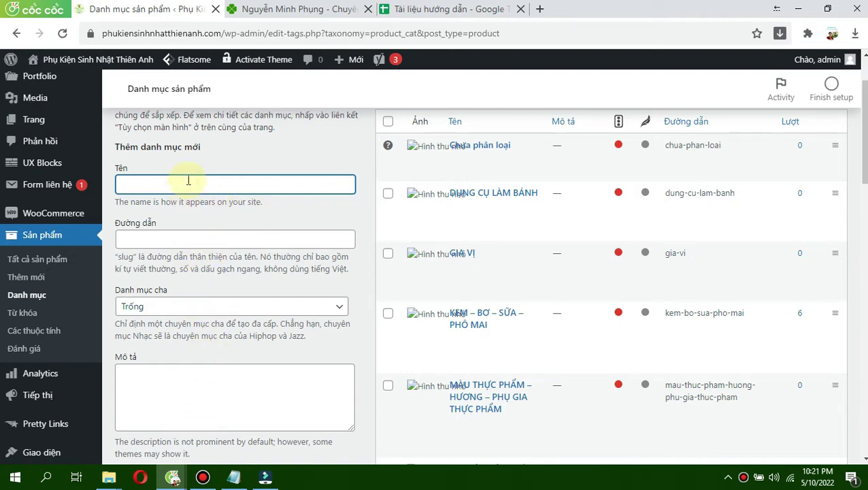
pyautogui.click(180, 393)
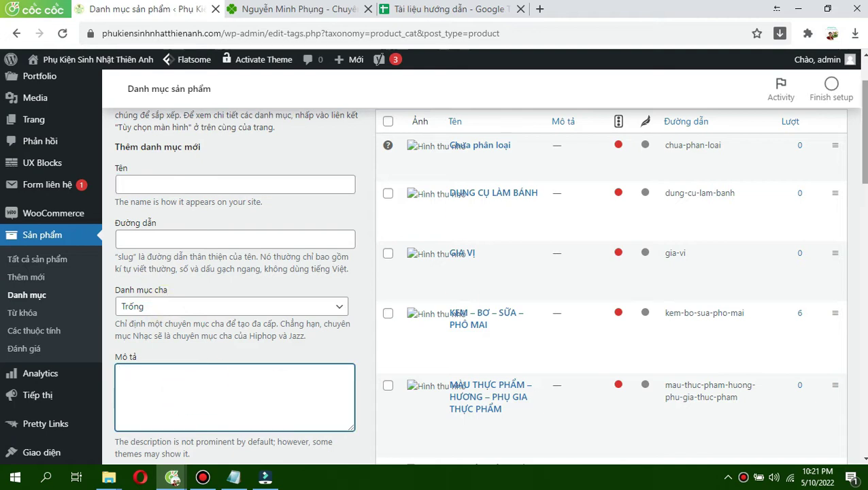
pyautogui.scroll(1, 612, 211)
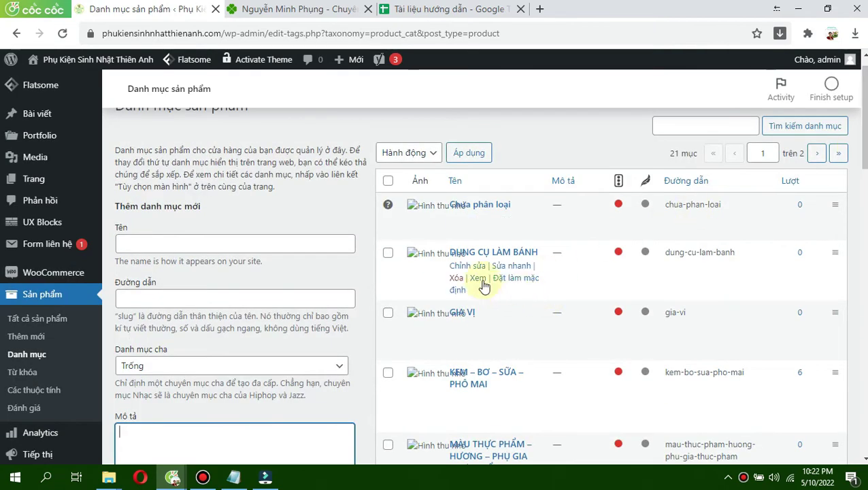
pyautogui.click(474, 268)
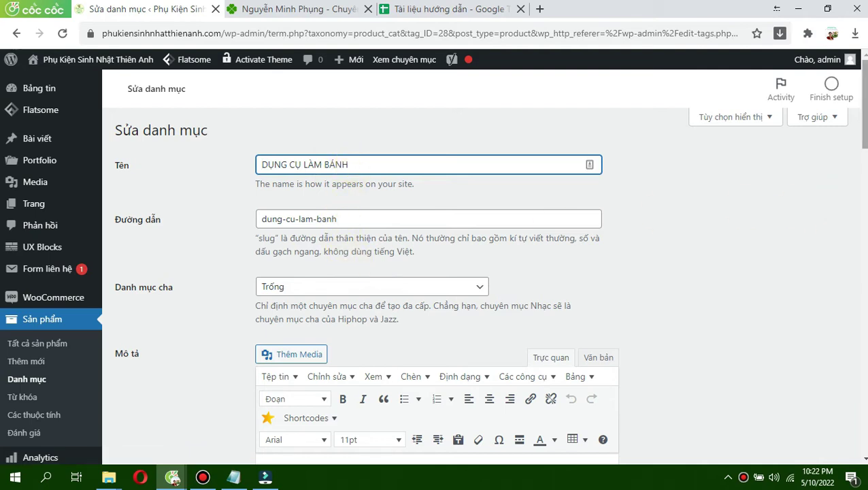
# - Examine the category's description editor and its focus keyphrase in the Yoast SEO section
pyautogui.scroll(-3, 323, 236)
pyautogui.click(344, 276)
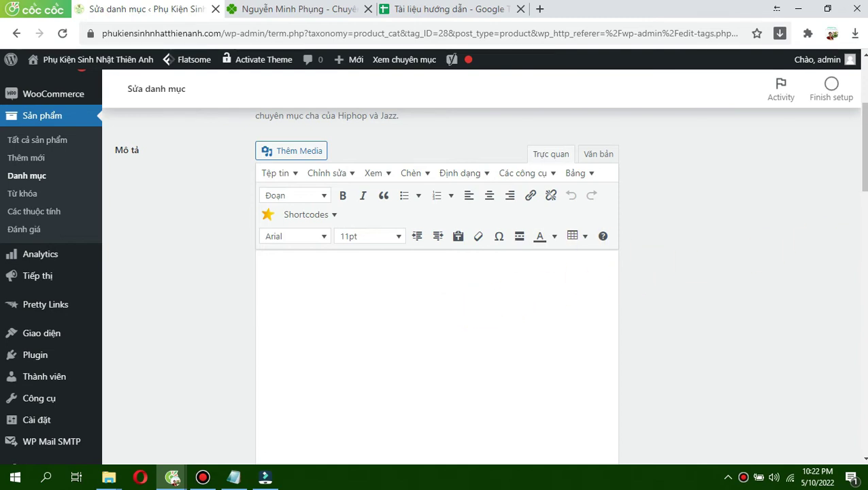
pyautogui.moveTo(863, 146); pyautogui.dragTo(864, 321)
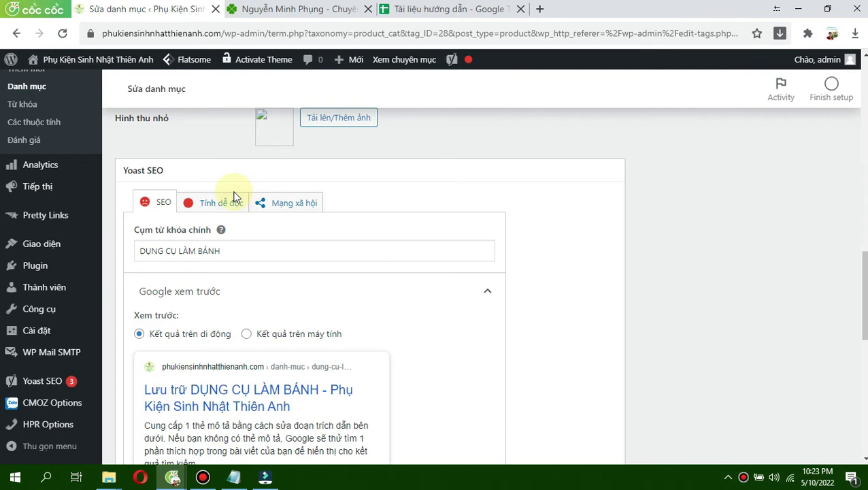
pyautogui.click(236, 253)
pyautogui.tripleClick(235, 252)
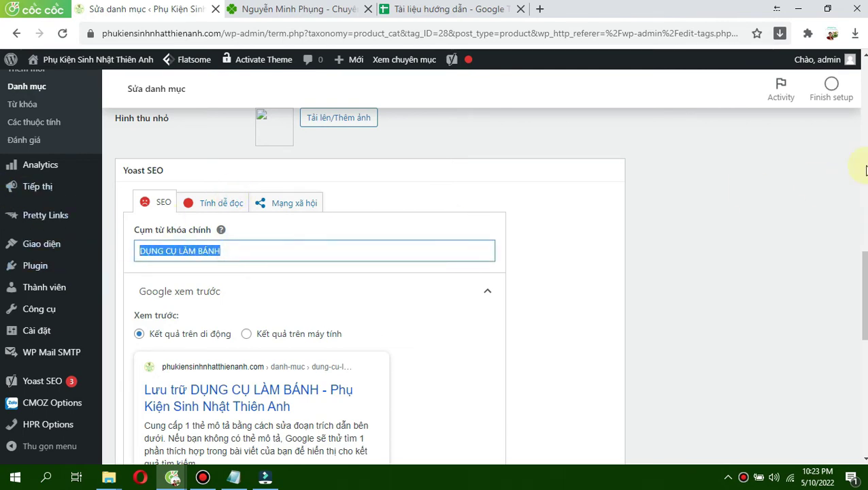
# - Expand the SEO analysis of the focus keyphrase and read through its problems, improvements and good results
pyautogui.scroll(-5, 863, 293)
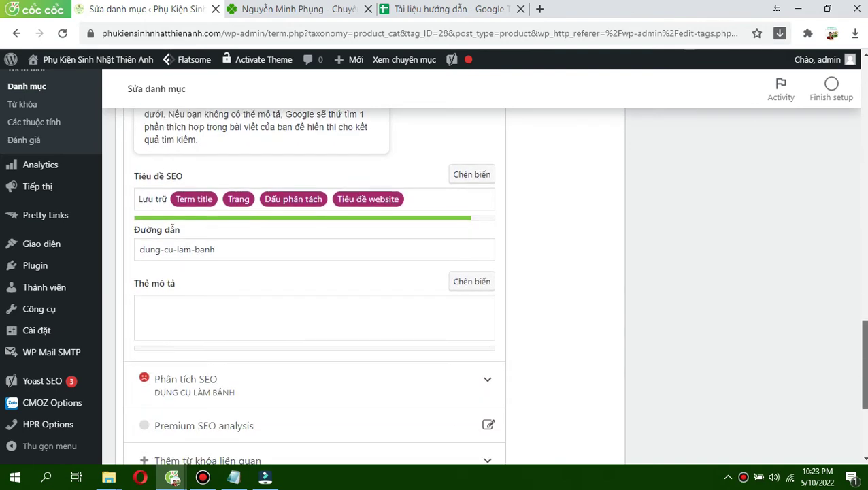
pyautogui.scroll(1, 866, 383)
pyautogui.scroll(-3, 866, 383)
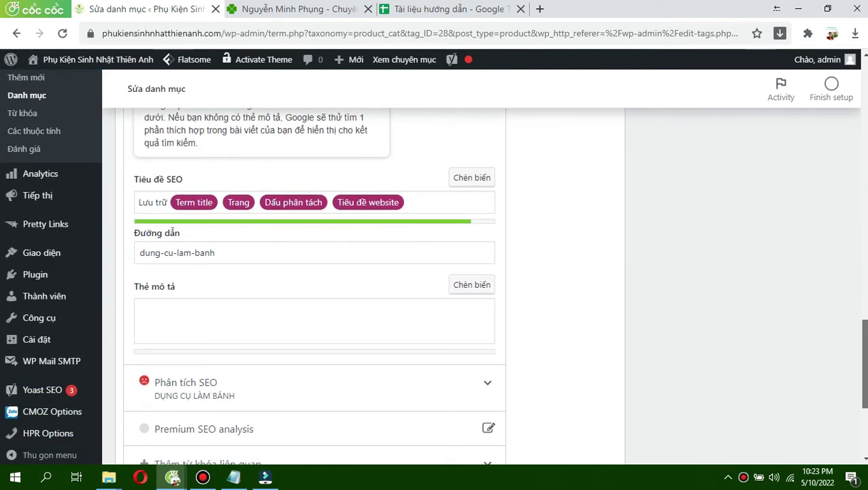
pyautogui.scroll(-1, 866, 383)
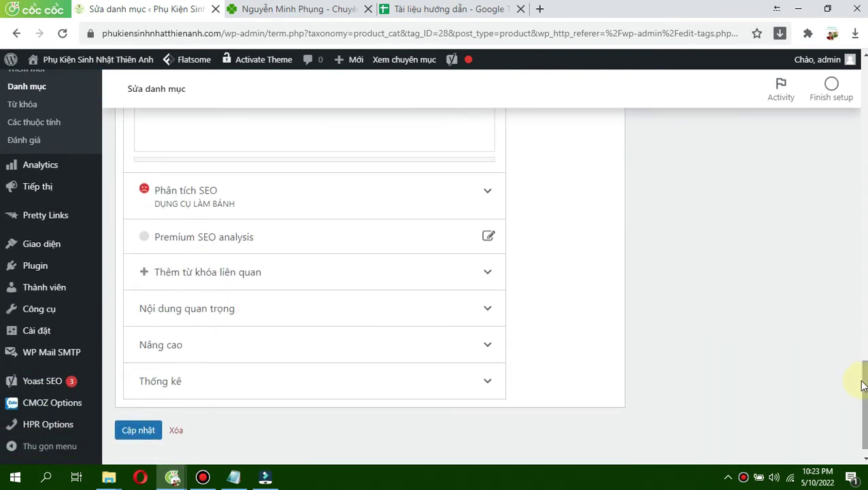
pyautogui.click(211, 200)
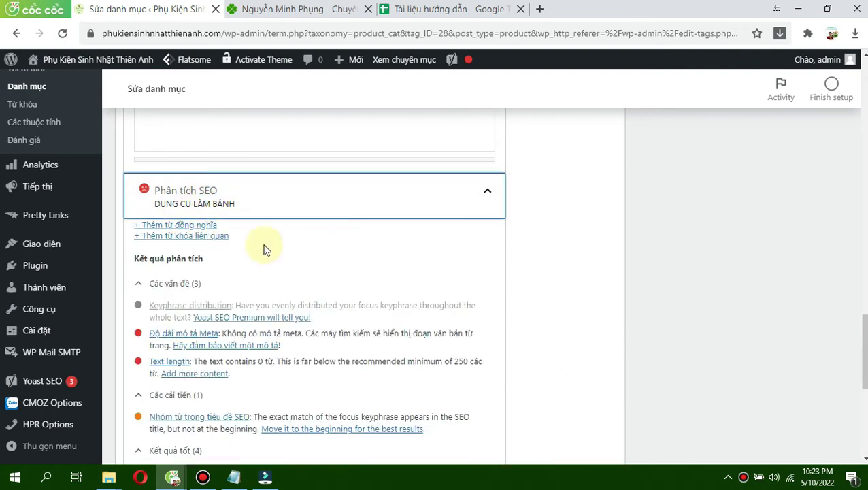
pyautogui.scroll(-3, 862, 351)
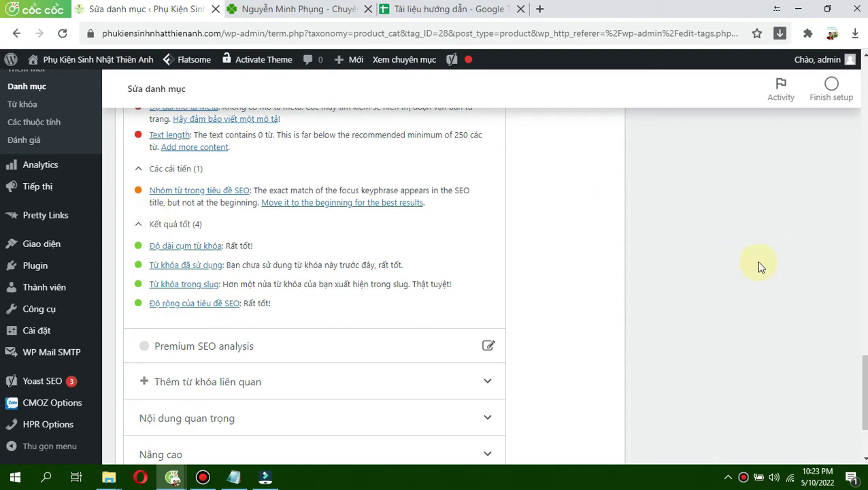
pyautogui.scroll(3, 864, 355)
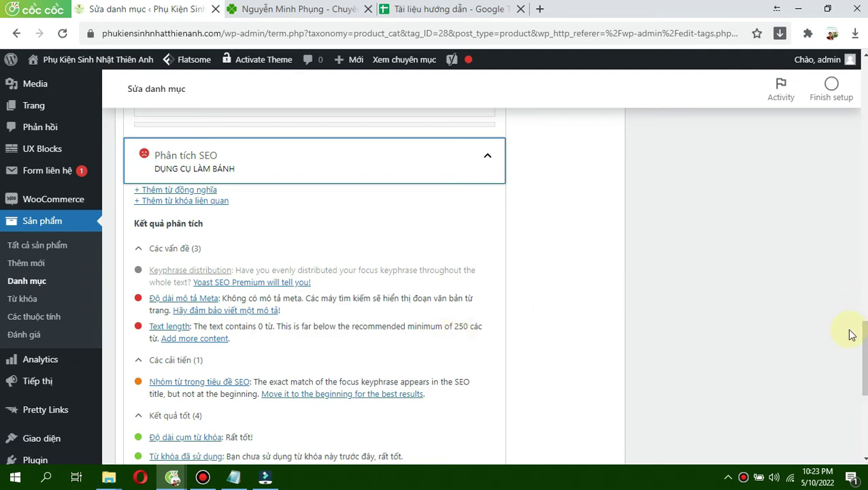
# - Check the category's main description editor and the meta description in the Yoast SEO section
pyautogui.moveTo(863, 335); pyautogui.dragTo(862, 136)
pyautogui.click(473, 259)
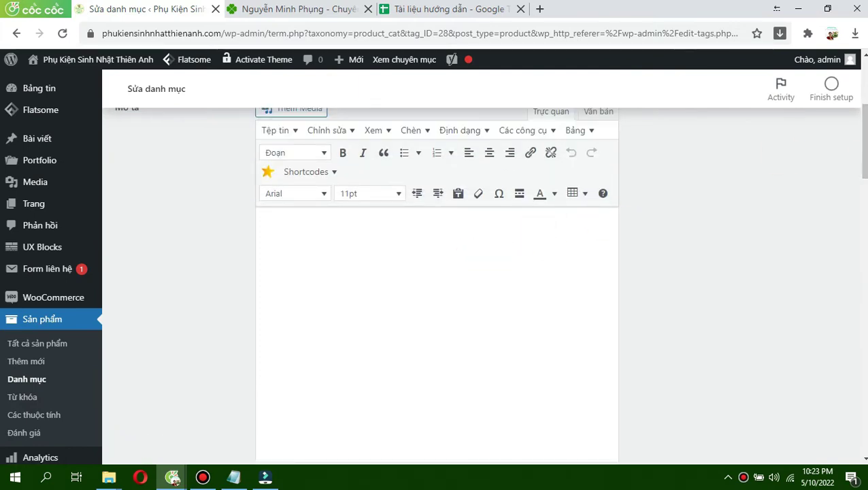
pyautogui.moveTo(862, 143); pyautogui.dragTo(859, 334)
pyautogui.click(408, 294)
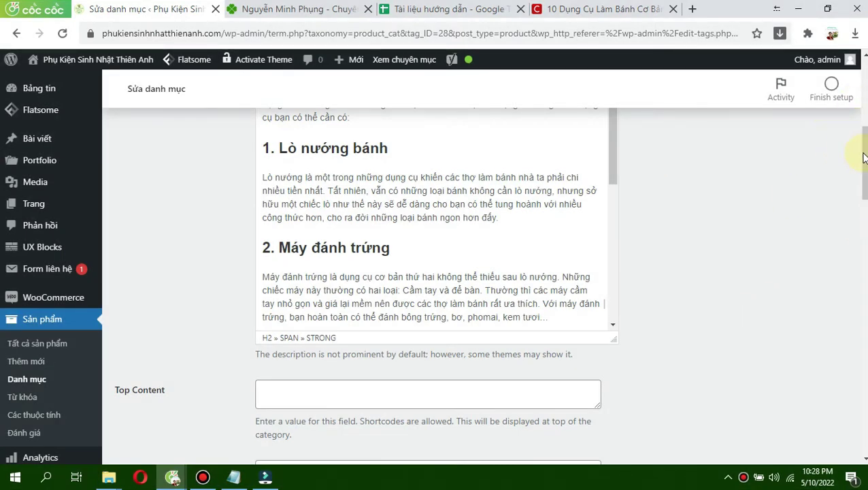
pyautogui.moveTo(864, 163); pyautogui.dragTo(864, 311)
pyautogui.scroll(-1, 558, 310)
pyautogui.click(393, 294)
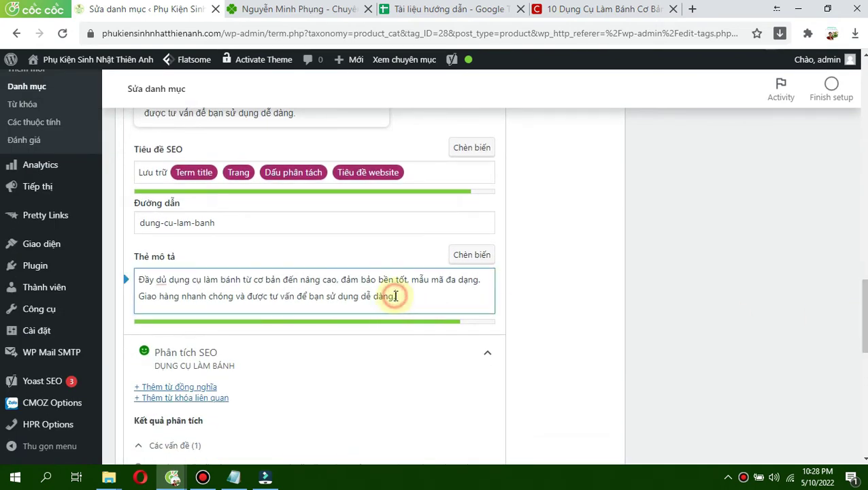
# - Review the category's name and the introduction and first headings of its description
pyautogui.moveTo(864, 299); pyautogui.dragTo(864, 79)
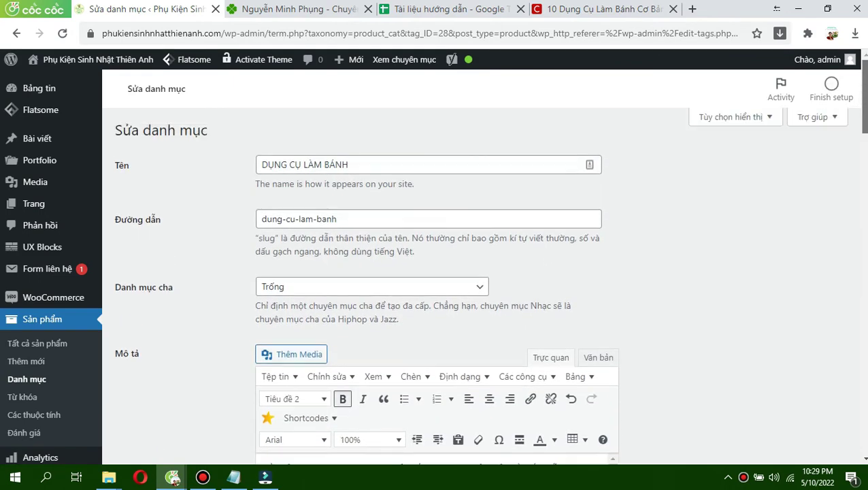
pyautogui.scroll(-1, 727, 107)
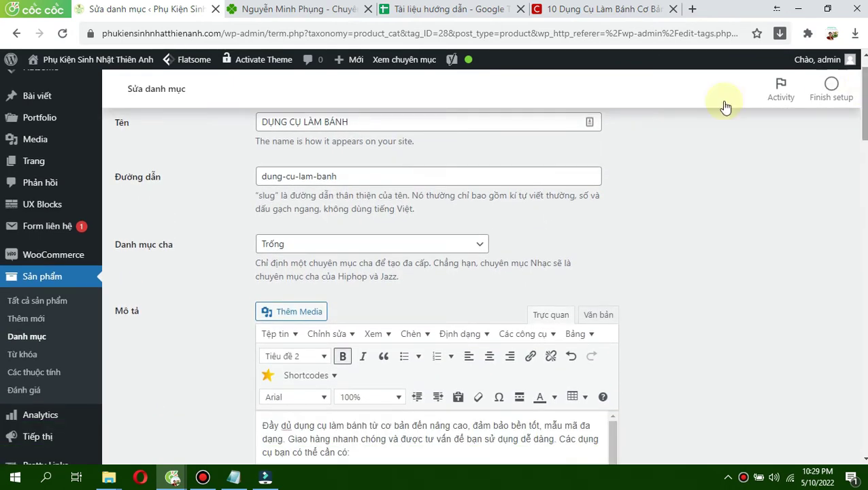
pyautogui.tripleClick(330, 121)
pyautogui.click(836, 144)
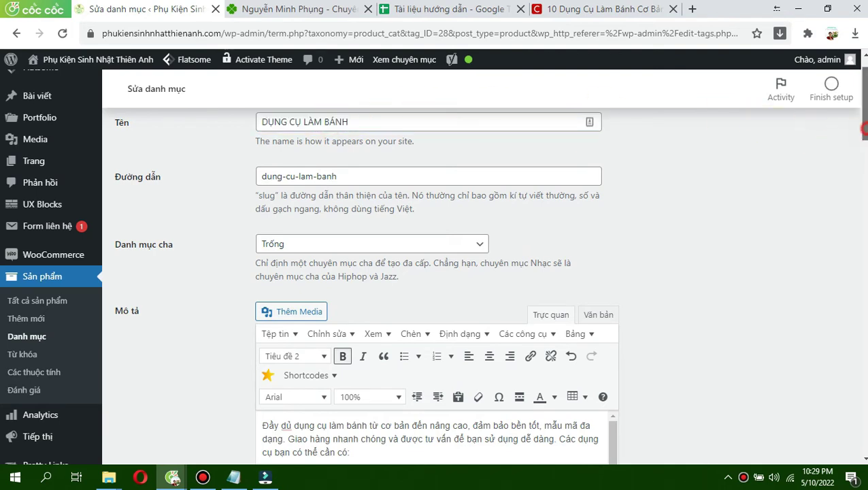
pyautogui.scroll(-4, 777, 234)
pyautogui.click(387, 307)
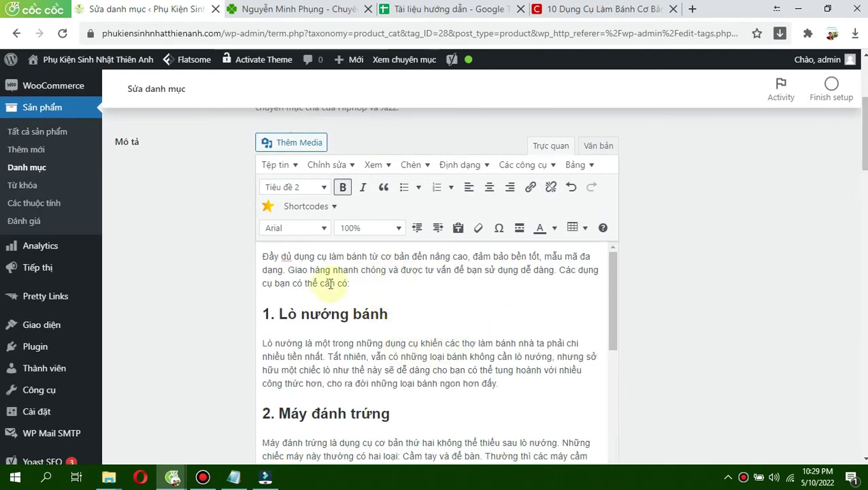
pyautogui.click(397, 272)
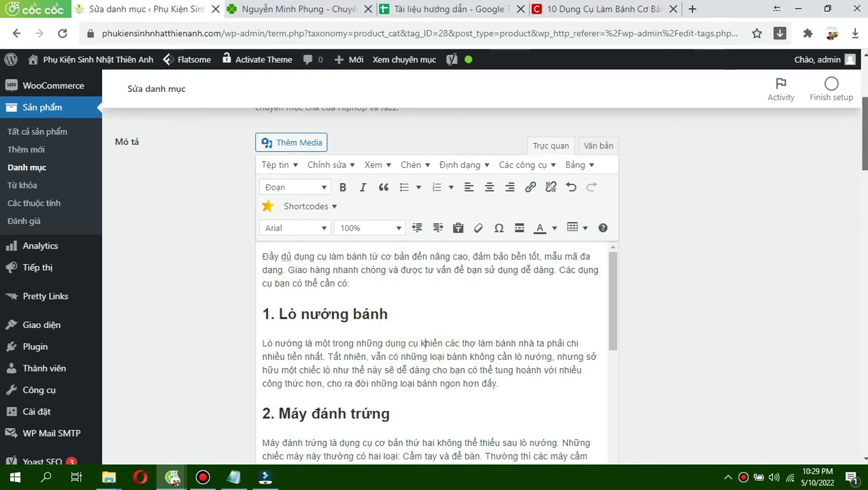
# - Open the image chooser for the category thumbnail and select bannerright-4517_380x235-2.png from the media library
pyautogui.scroll(-1, 862, 136)
pyautogui.scroll(-6, 436, 272)
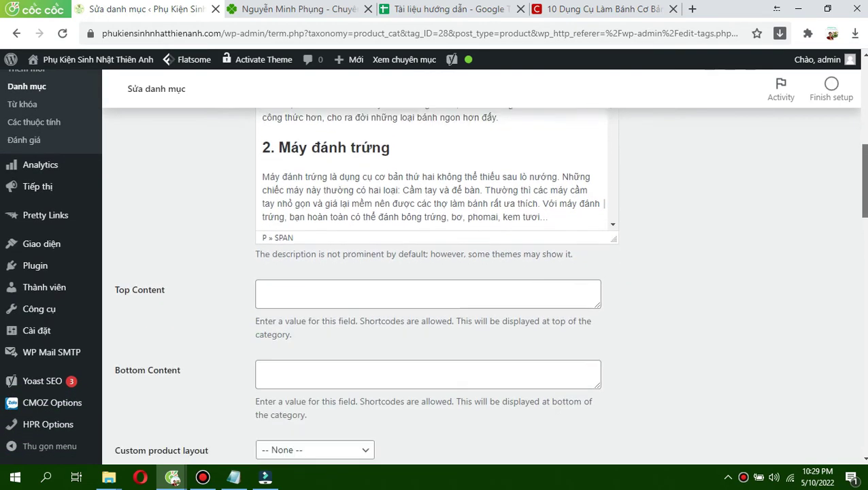
pyautogui.scroll(-3, 435, 272)
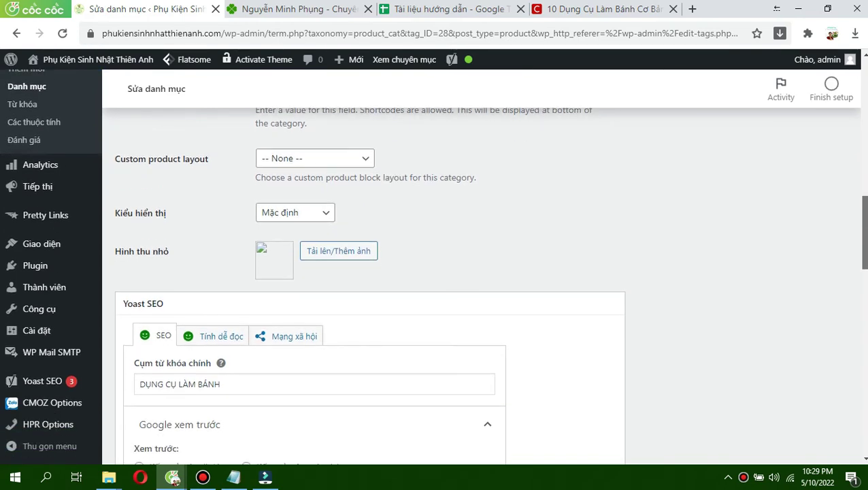
pyautogui.scroll(-1, 562, 252)
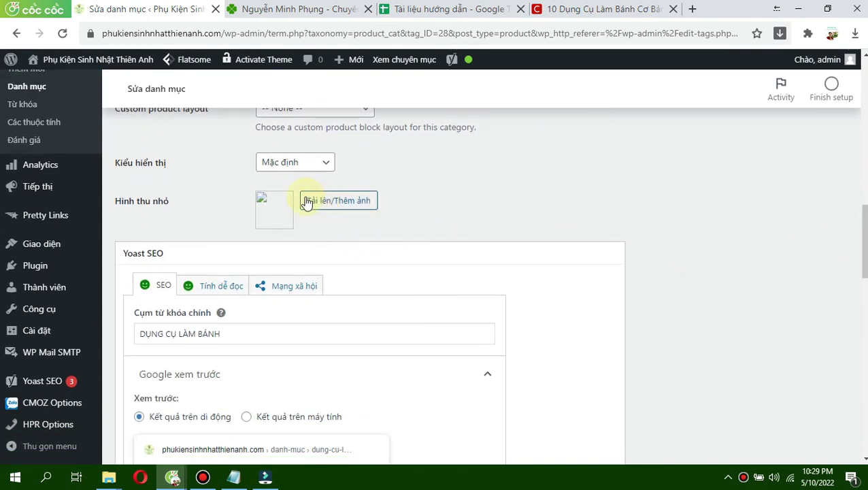
pyautogui.click(327, 202)
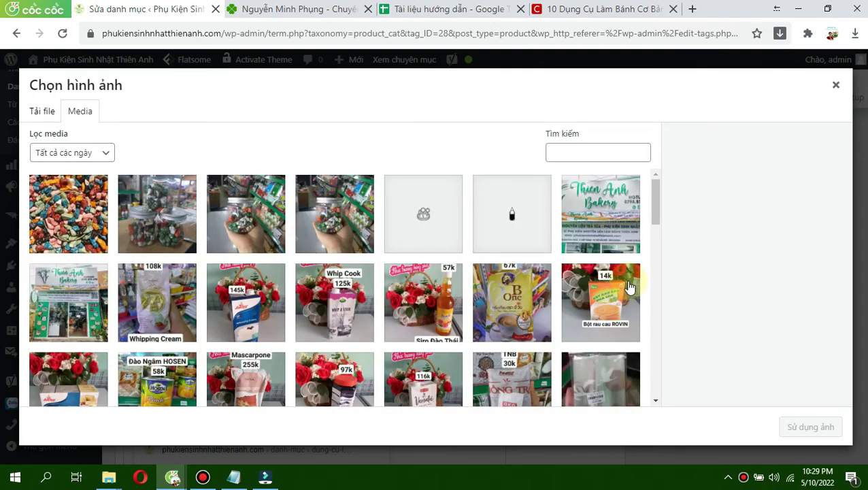
pyautogui.moveTo(657, 217); pyautogui.dragTo(653, 260)
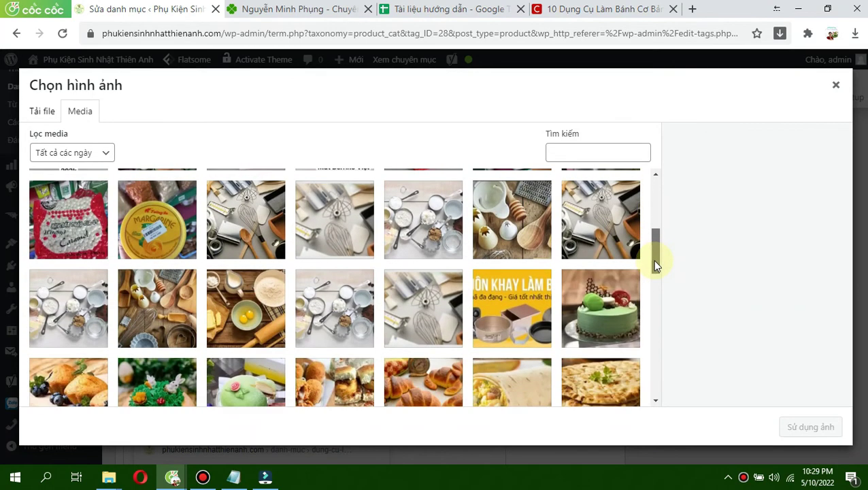
pyautogui.click(420, 207)
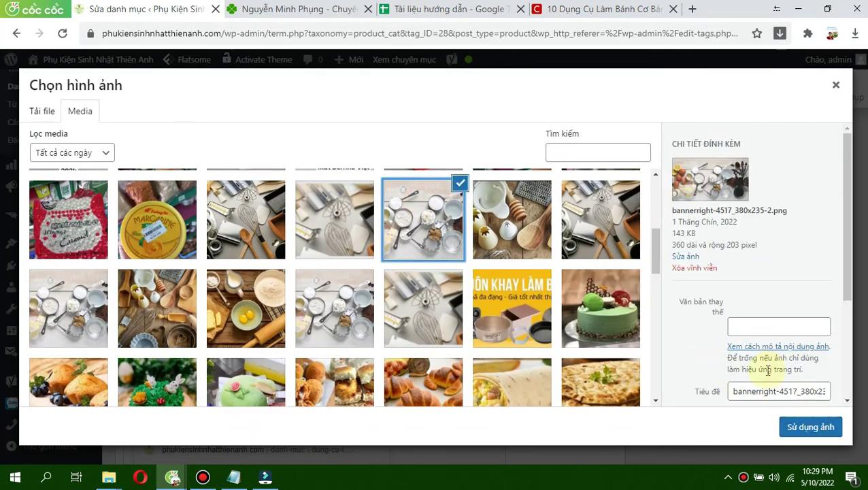
# - Set the selected image's alternative text and title to "Dụng cụ làm bánh"
pyautogui.click(744, 393)
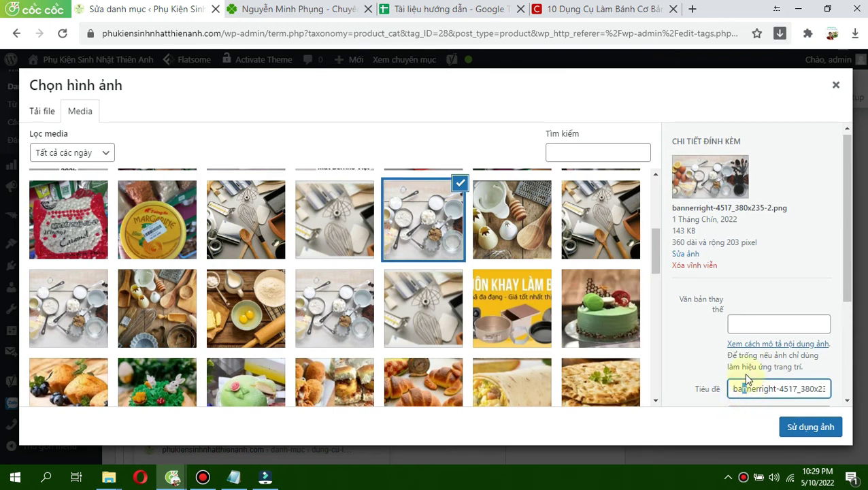
pyautogui.click(755, 322)
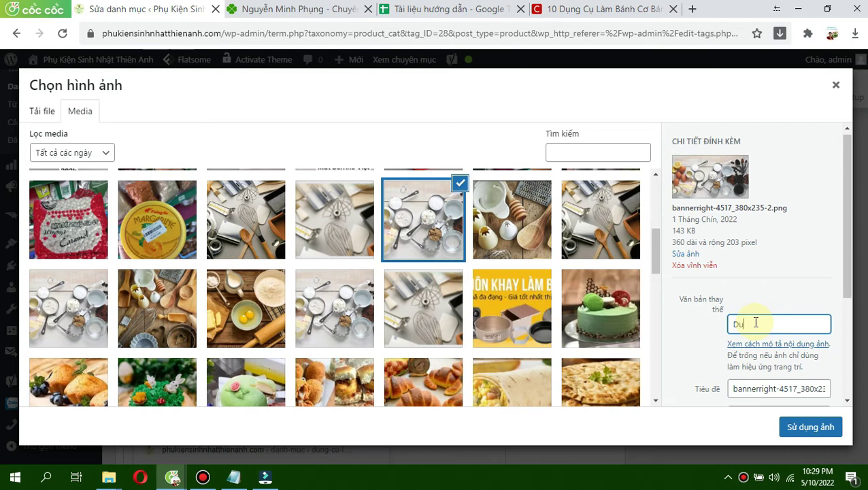
pyautogui.write('nh')
pyautogui.hotkey('ctrl', 'a')
pyautogui.hotkey('ctrl', 'c')
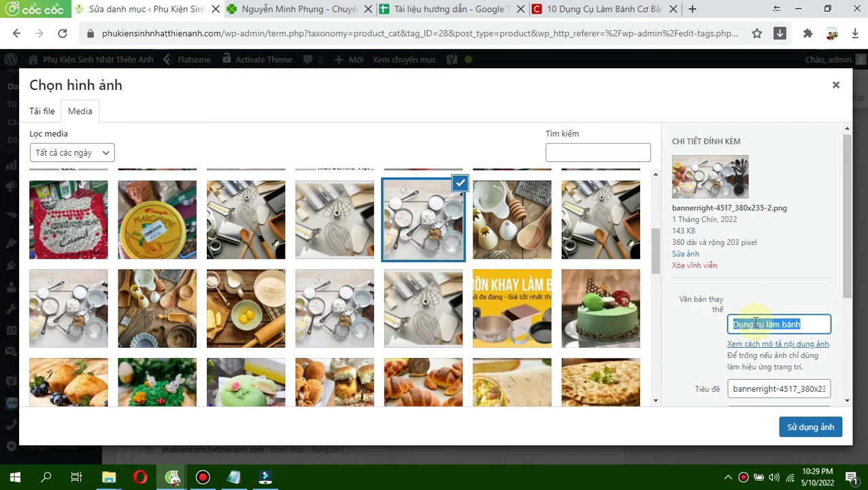
pyautogui.click(757, 389)
pyautogui.hotkey('ctrl', 'a')
pyautogui.hotkey('ctrl', 'v')
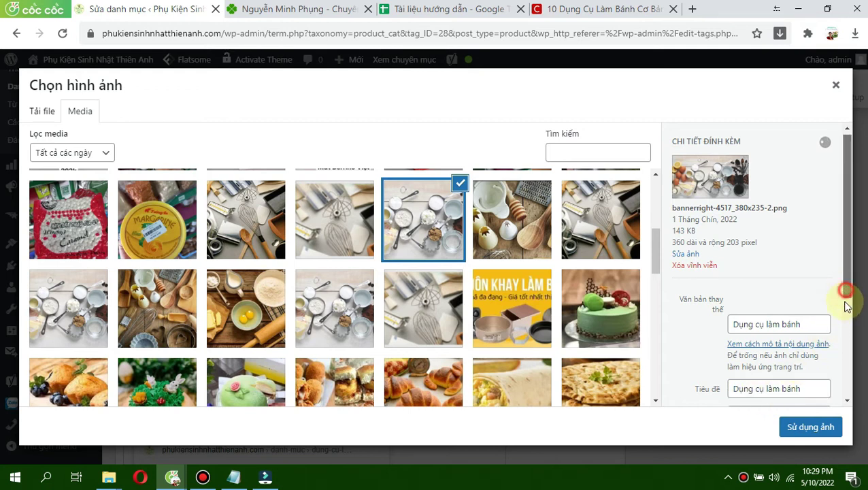
# - Fill the image's caption and description with "Dụng cụ làm bánh" and use it as the category thumbnail
pyautogui.moveTo(846, 294); pyautogui.dragTo(847, 340)
pyautogui.click(748, 340)
pyautogui.hotkey('ctrl', 'v')
pyautogui.click(753, 395)
pyautogui.hotkey('ctrl', 'v')
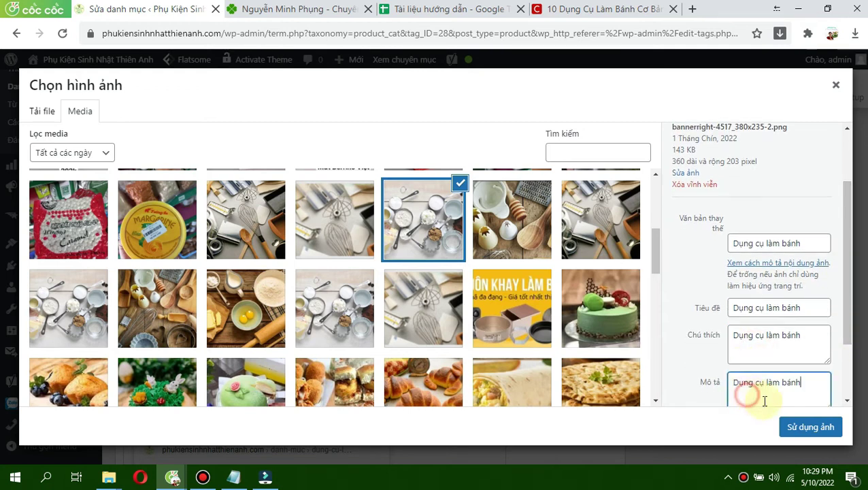
pyautogui.click(801, 425)
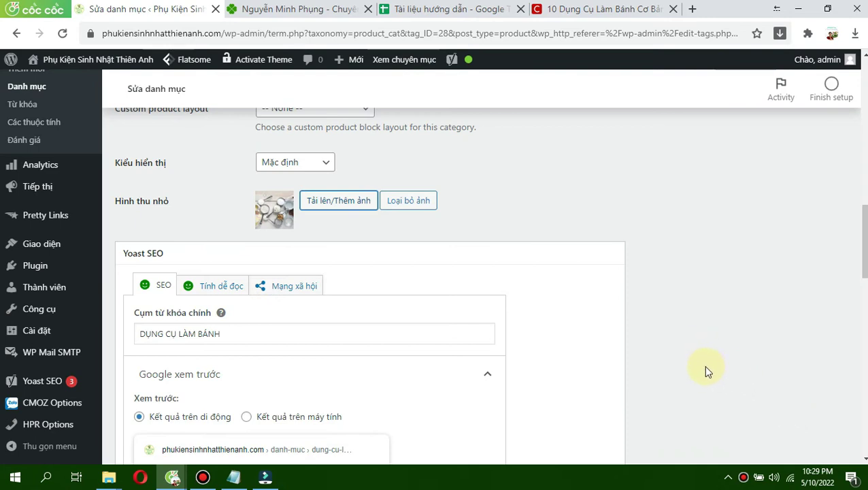
# - Remove the leading text "Lưu trữ" from the category's SEO title so that it starts with the Term title variable
pyautogui.scroll(-7, 860, 241)
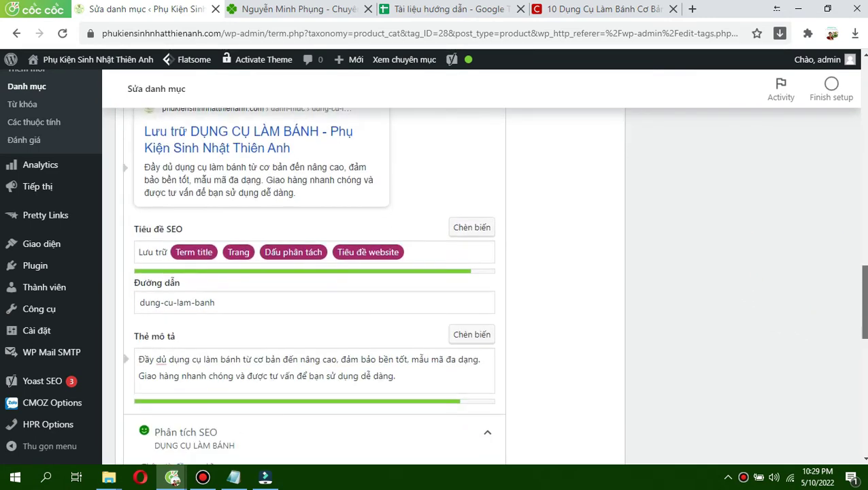
pyautogui.scroll(-4, 313, 285)
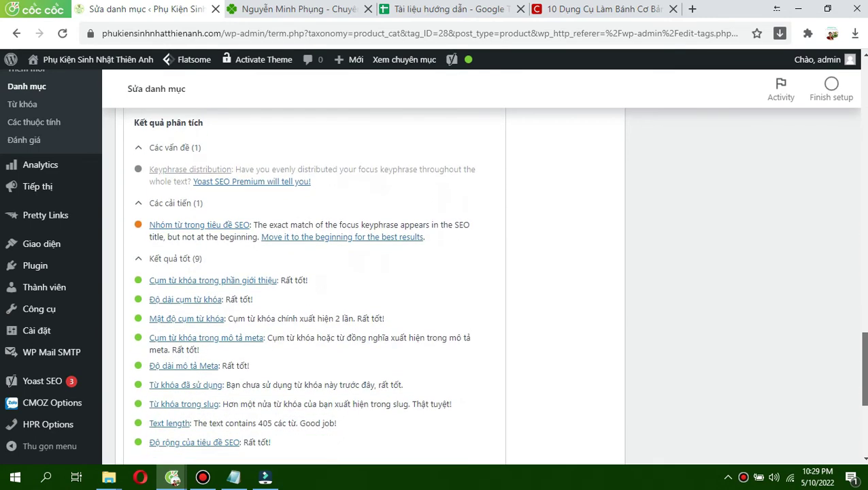
pyautogui.scroll(-1, 861, 374)
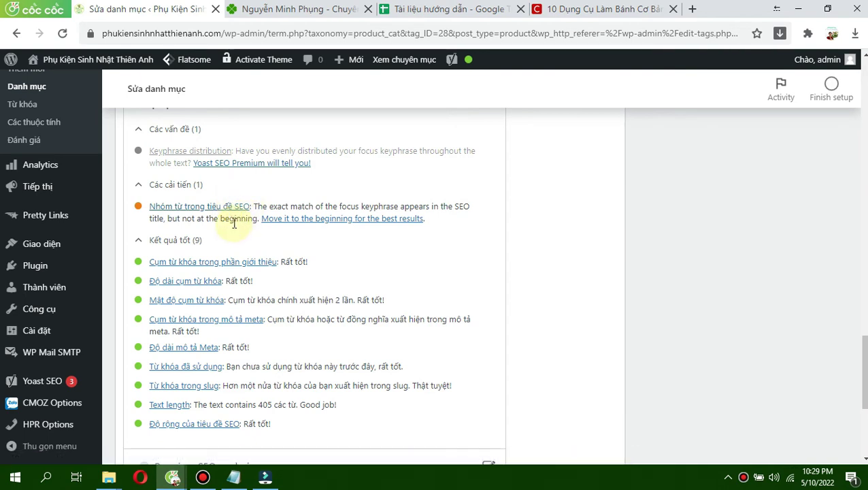
pyautogui.moveTo(866, 345); pyautogui.dragTo(865, 272)
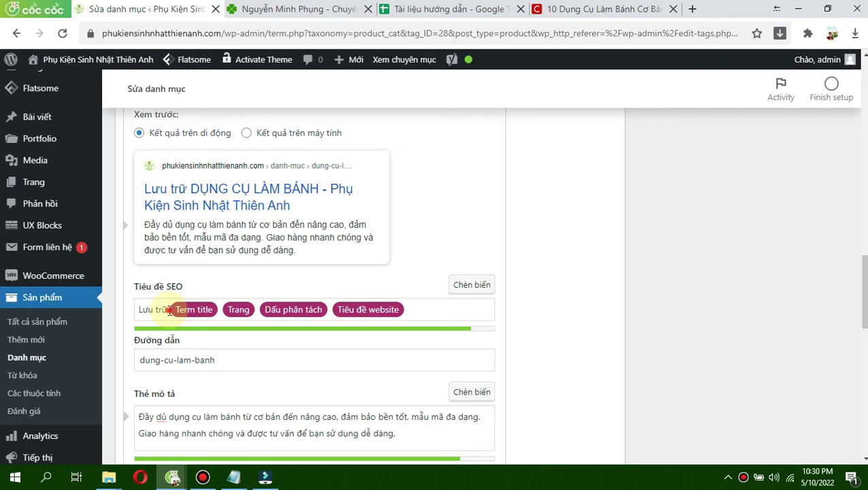
pyautogui.moveTo(169, 311); pyautogui.dragTo(110, 326)
pyautogui.press('End')
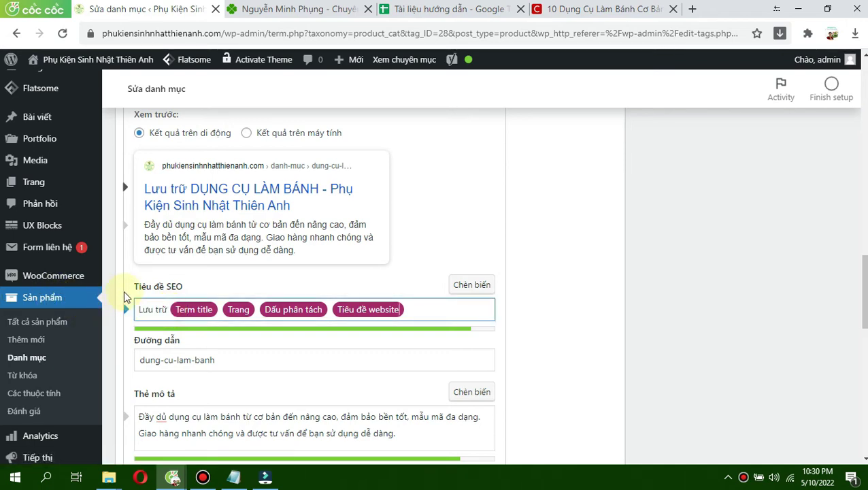
pyautogui.doubleClick(149, 311)
pyautogui.click(149, 311)
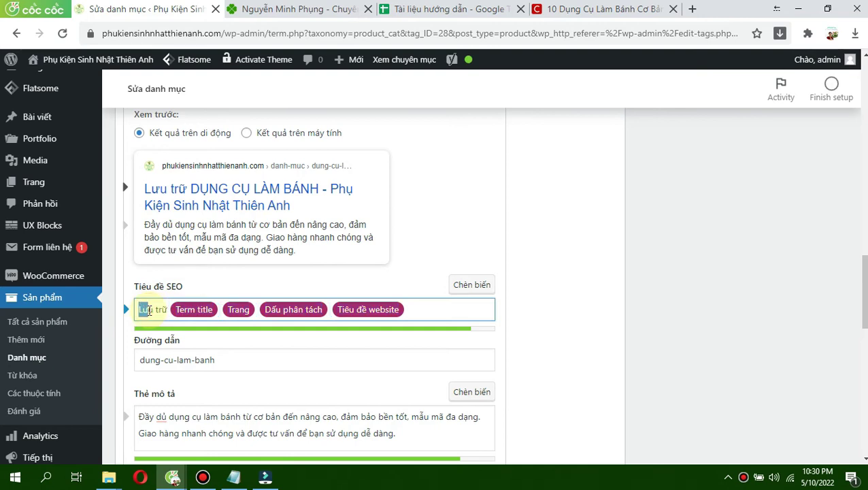
pyautogui.press('BackSpace')
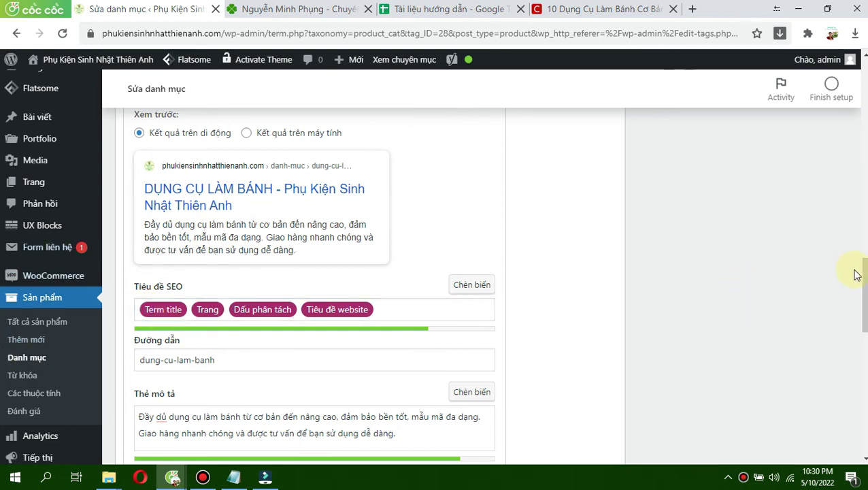
# - Review the category's meta description, its SEO analysis results and its readability analysis
pyautogui.scroll(-2, 854, 273)
pyautogui.click(369, 287)
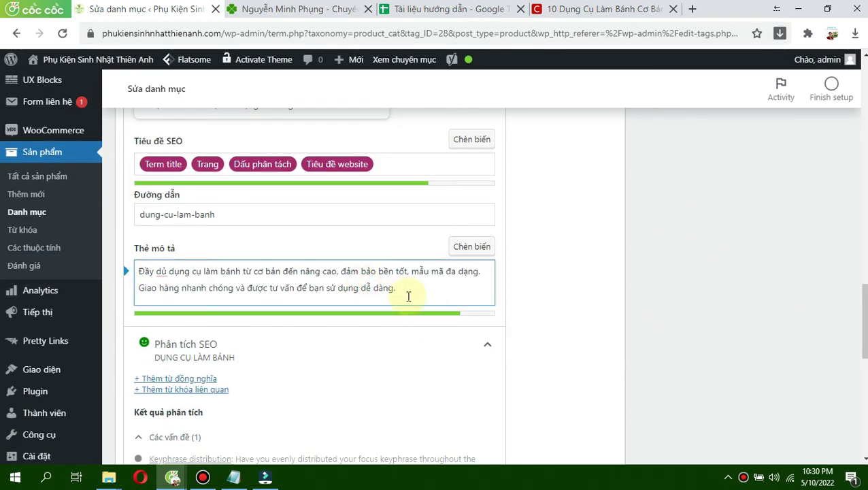
pyautogui.click(797, 238)
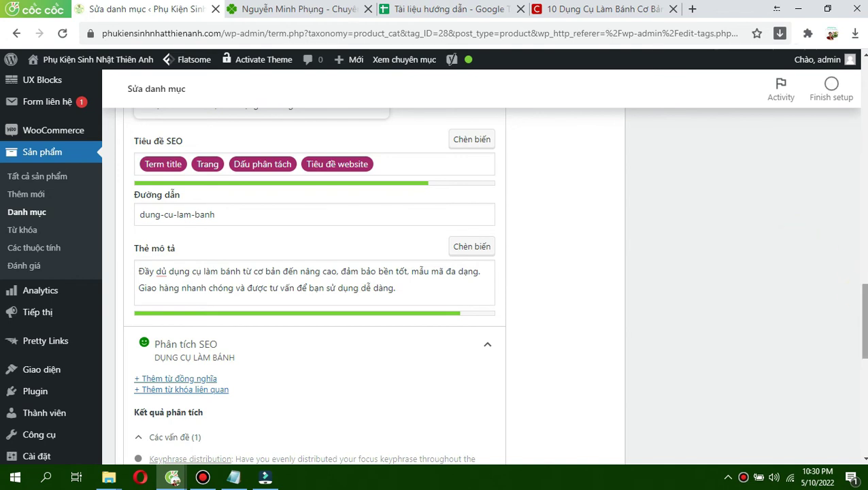
pyautogui.scroll(-5, 494, 283)
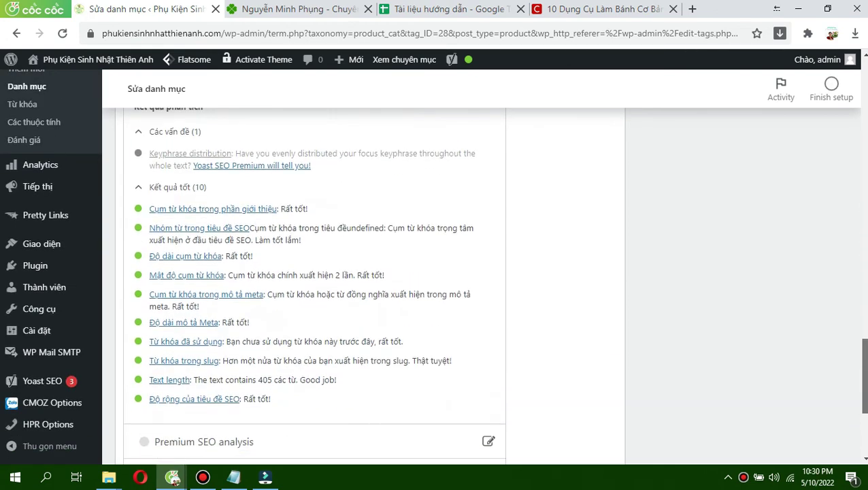
pyautogui.scroll(2, 722, 347)
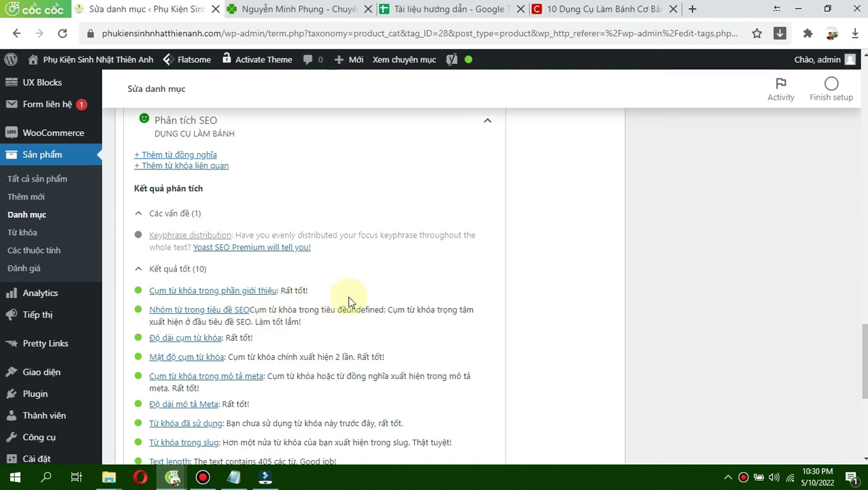
pyautogui.scroll(10, 488, 243)
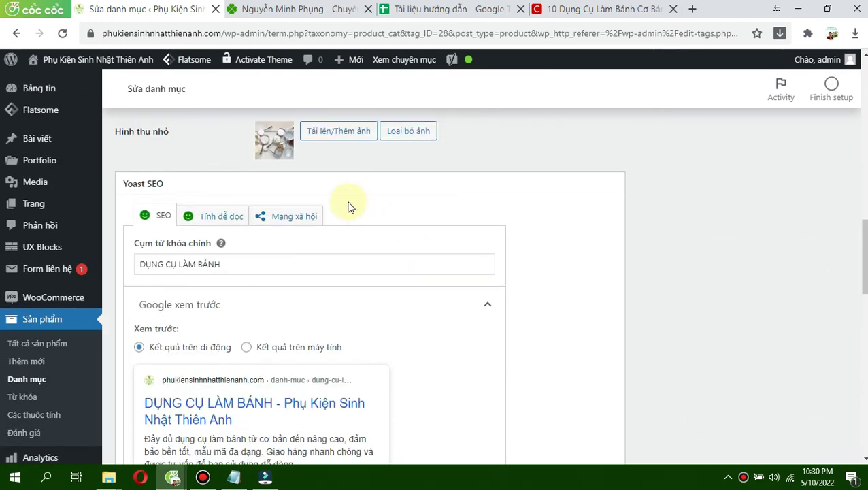
pyautogui.click(221, 219)
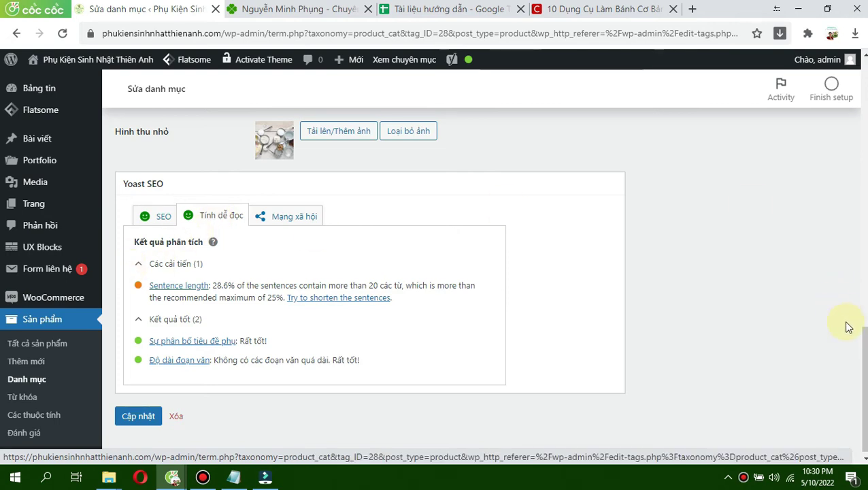
# - Examine the "Lò nướng bánh" and "Máy đánh trứng" sections in the description and check the heading level used for "Lò nướng bánh"
pyautogui.moveTo(861, 367); pyautogui.dragTo(861, 195)
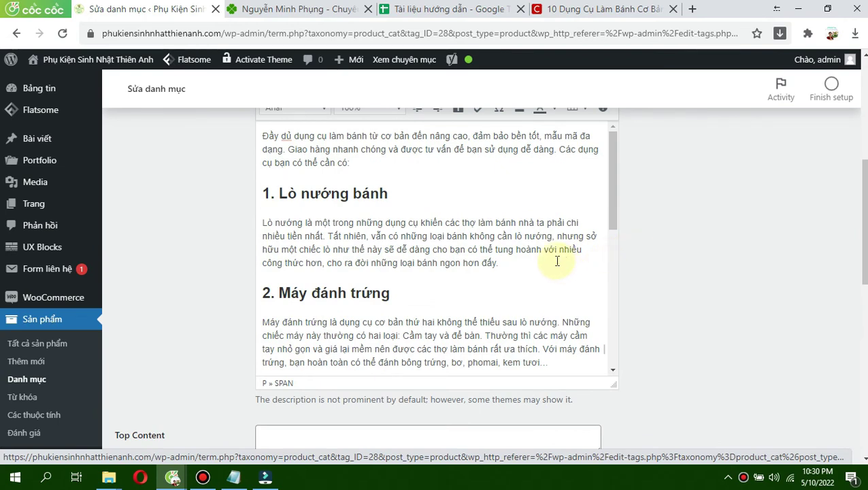
pyautogui.click(384, 195)
pyautogui.click(375, 304)
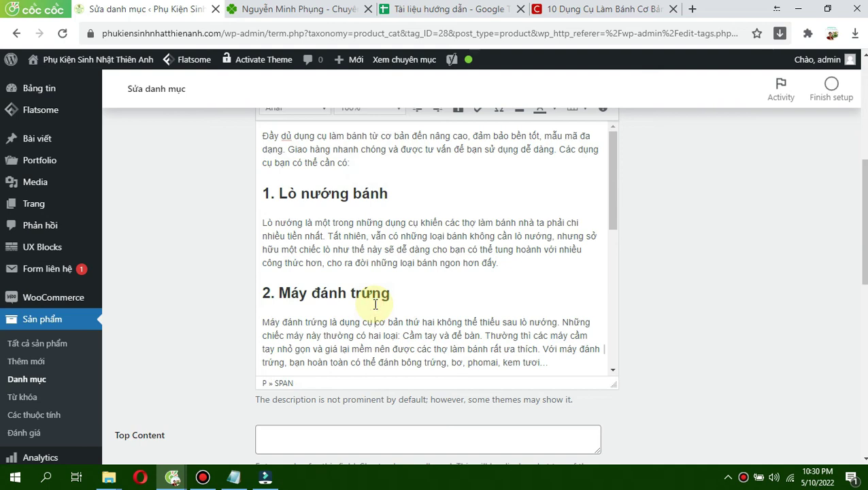
pyautogui.click(354, 194)
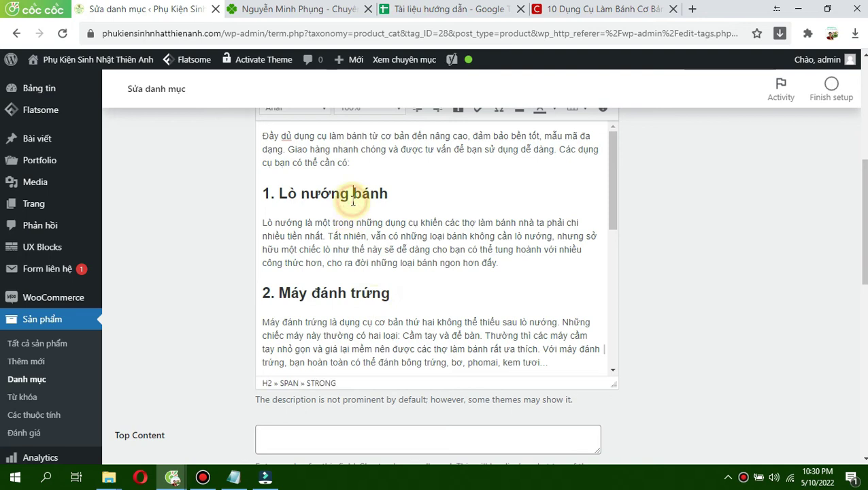
pyautogui.moveTo(864, 255); pyautogui.dragTo(864, 215)
pyautogui.click(354, 327)
pyautogui.click(287, 201)
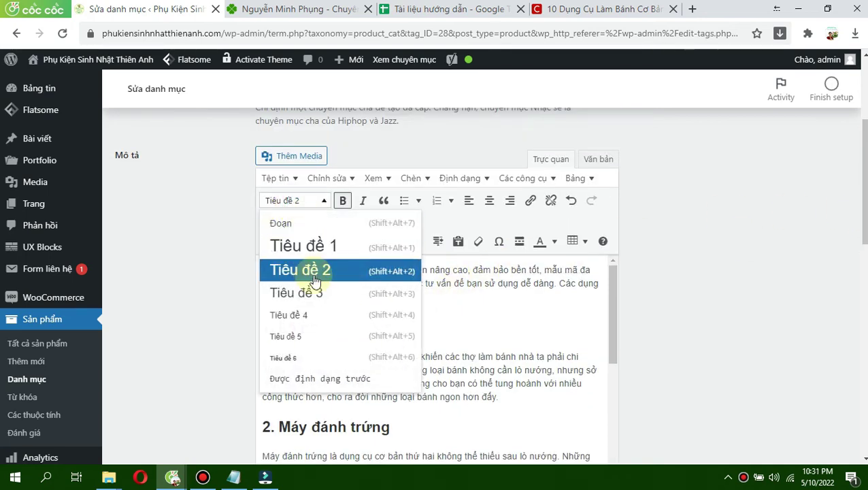
pyautogui.click(559, 315)
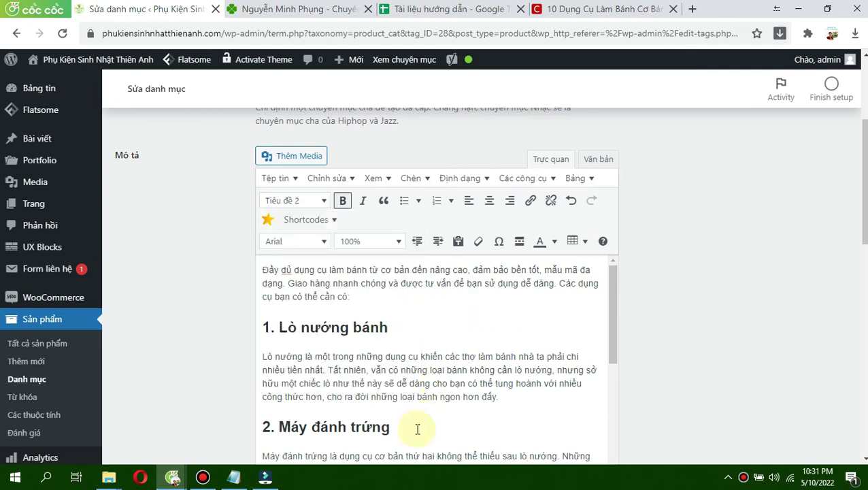
# - Set bannerright-4517_380x235-2.png from the media library as the category's Facebook image and update the category
pyautogui.moveTo(862, 178); pyautogui.dragTo(863, 385)
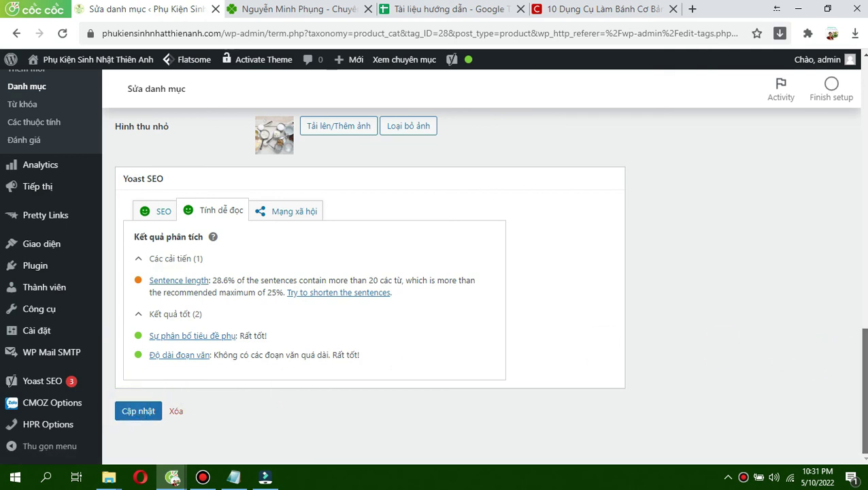
pyautogui.moveTo(863, 381); pyautogui.dragTo(862, 303)
pyautogui.scroll(-3, 436, 285)
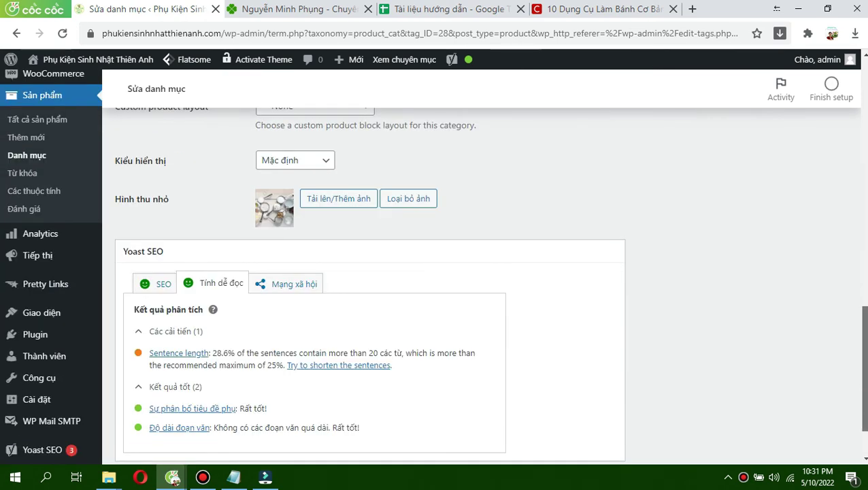
pyautogui.scroll(-1, 665, 306)
pyautogui.click(295, 217)
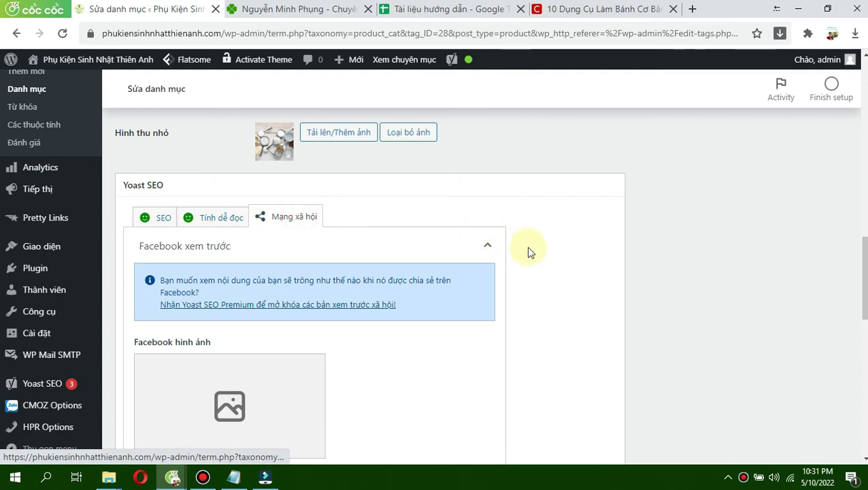
pyautogui.scroll(-2, 863, 293)
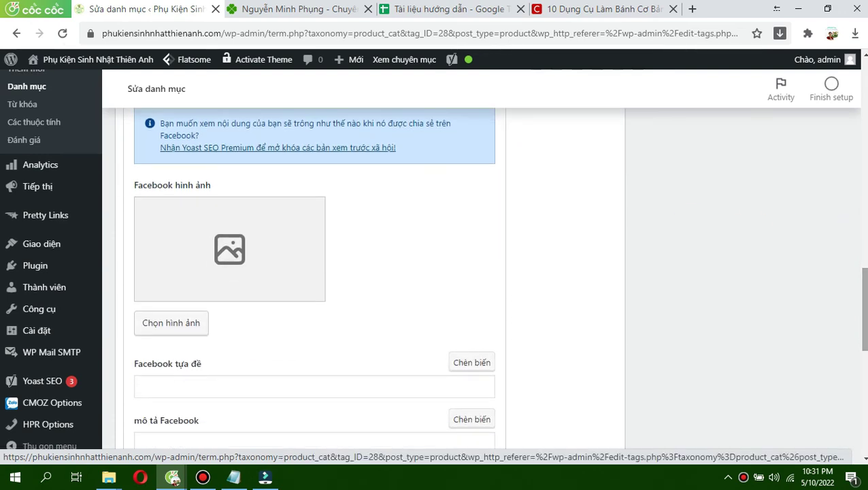
pyautogui.click(174, 322)
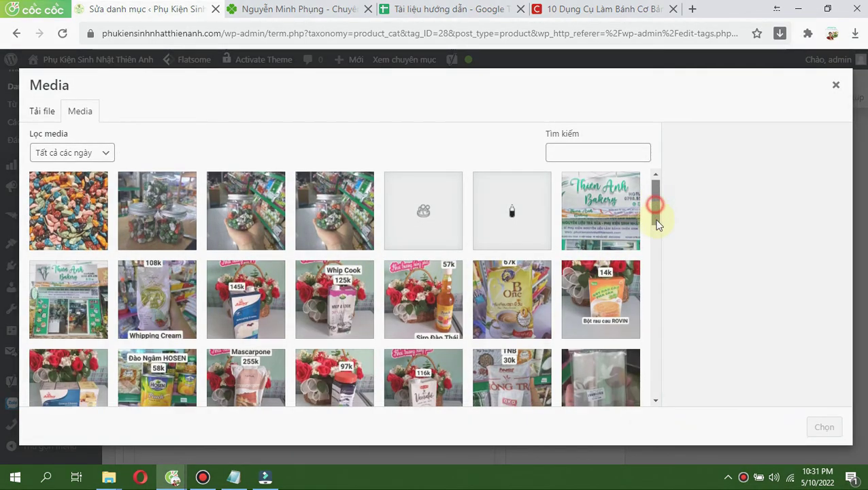
pyautogui.moveTo(655, 217); pyautogui.dragTo(656, 242)
pyautogui.click(439, 259)
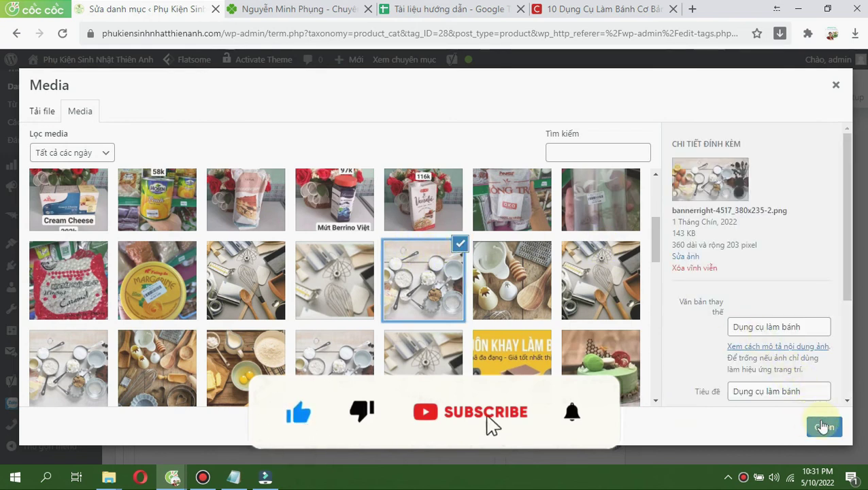
pyautogui.click(824, 426)
pyautogui.moveTo(863, 294); pyautogui.dragTo(855, 419)
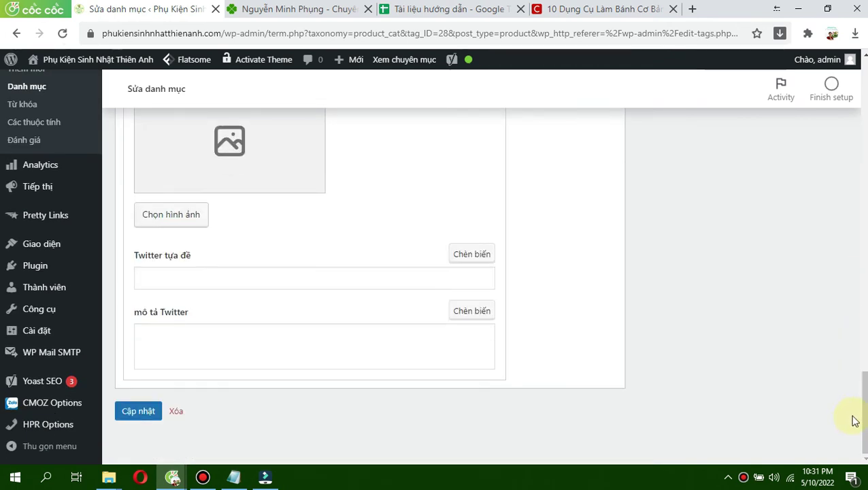
pyautogui.click(134, 416)
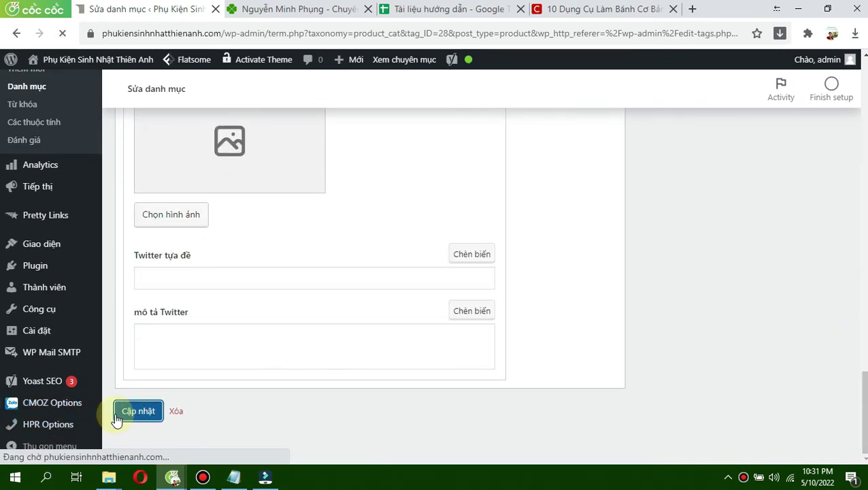